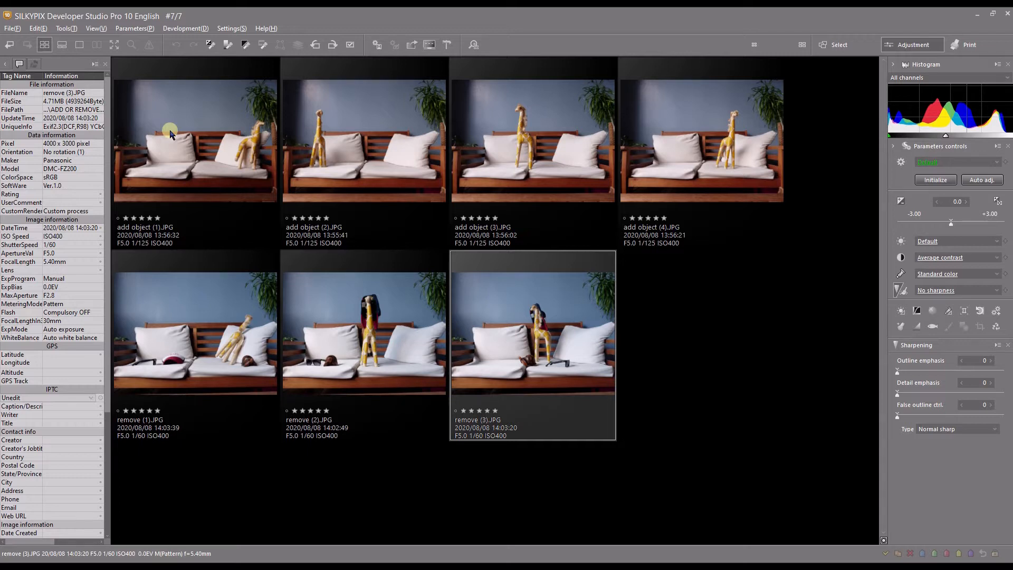
Composite the four "add object" photos with Moving object removal at Medium strength, output as TIFF (16bit)
left_click(170, 131)
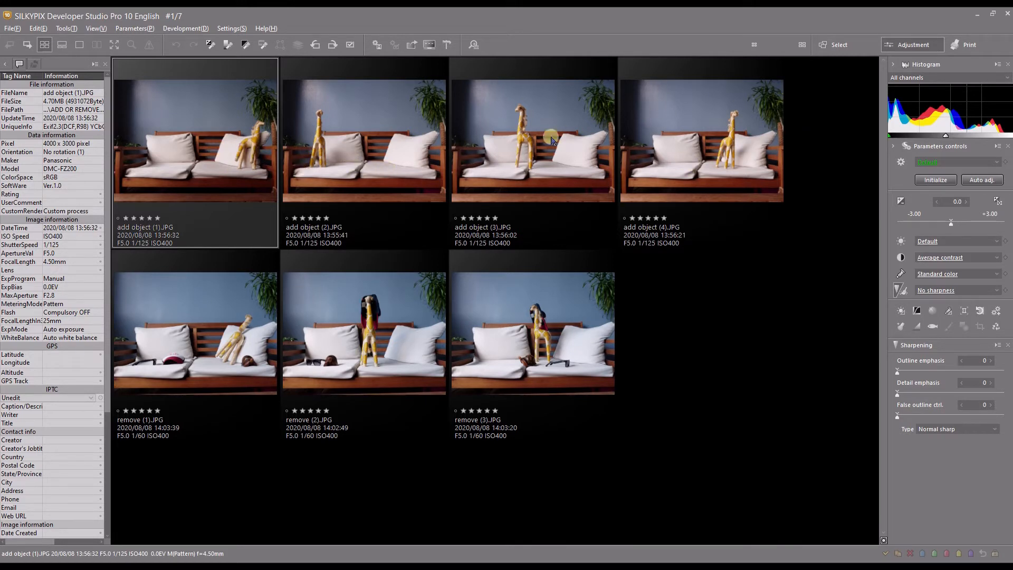
left_click(691, 112, "shift")
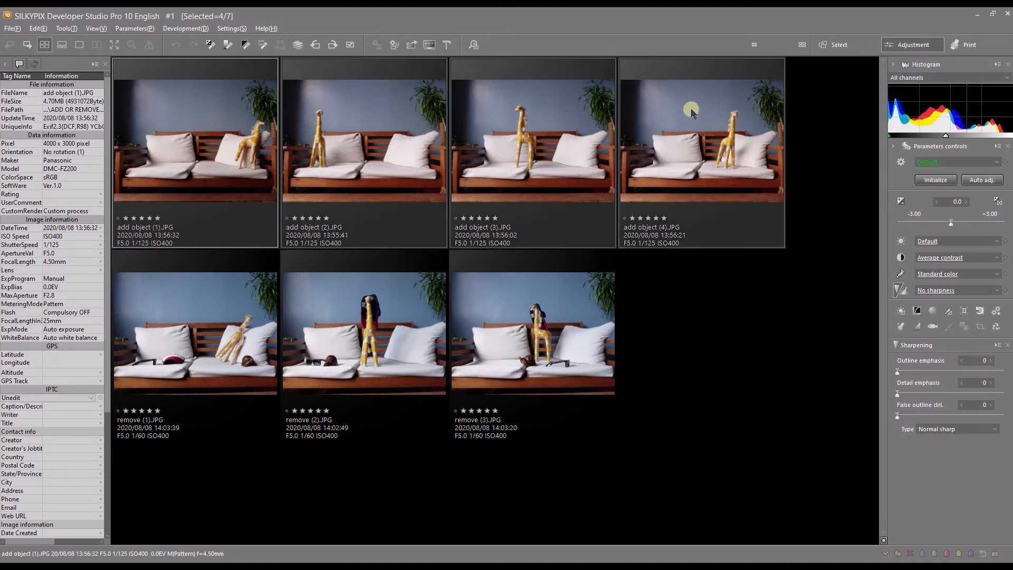
left_click(299, 44)
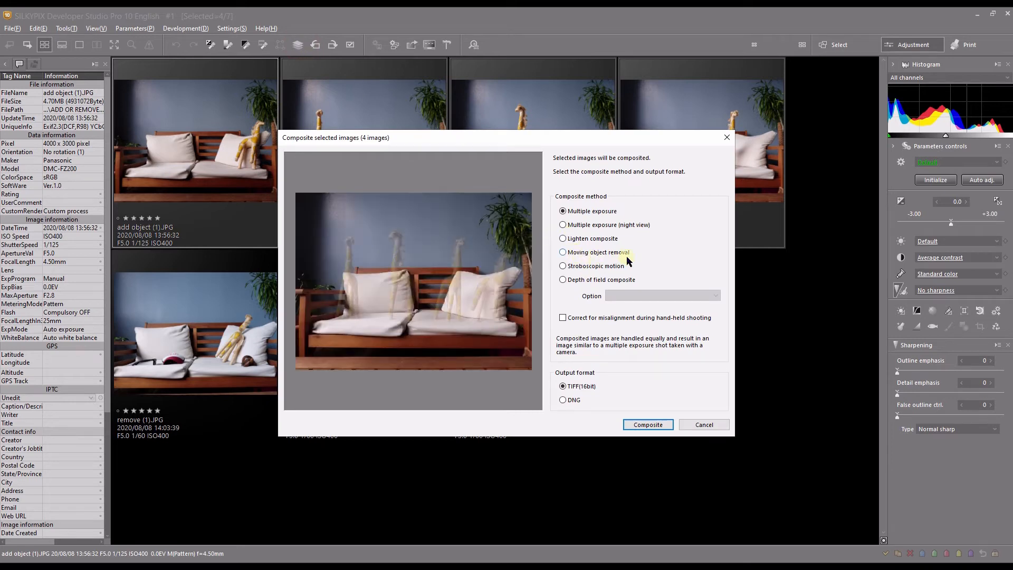
left_click(563, 252)
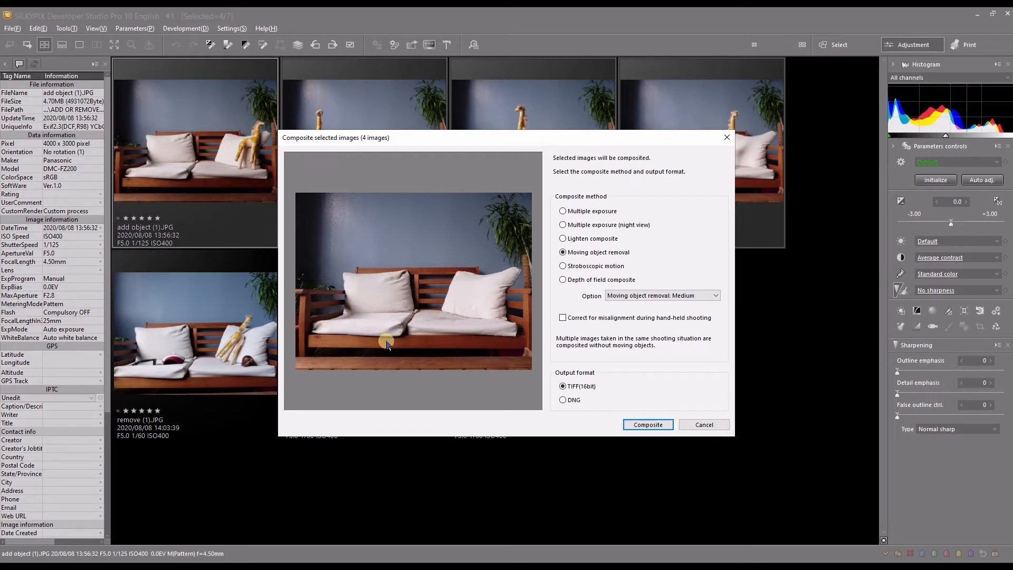
left_click(638, 425)
left_click(675, 323)
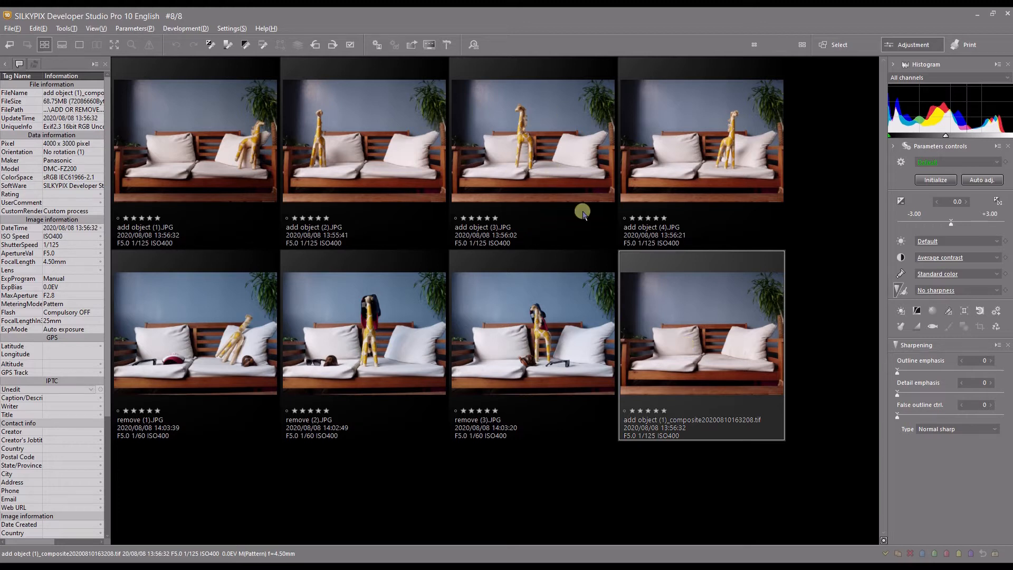
Show add object (4).JPG in the preview beside the moving-object-removal composite for a two-window comparison
double_click(674, 131)
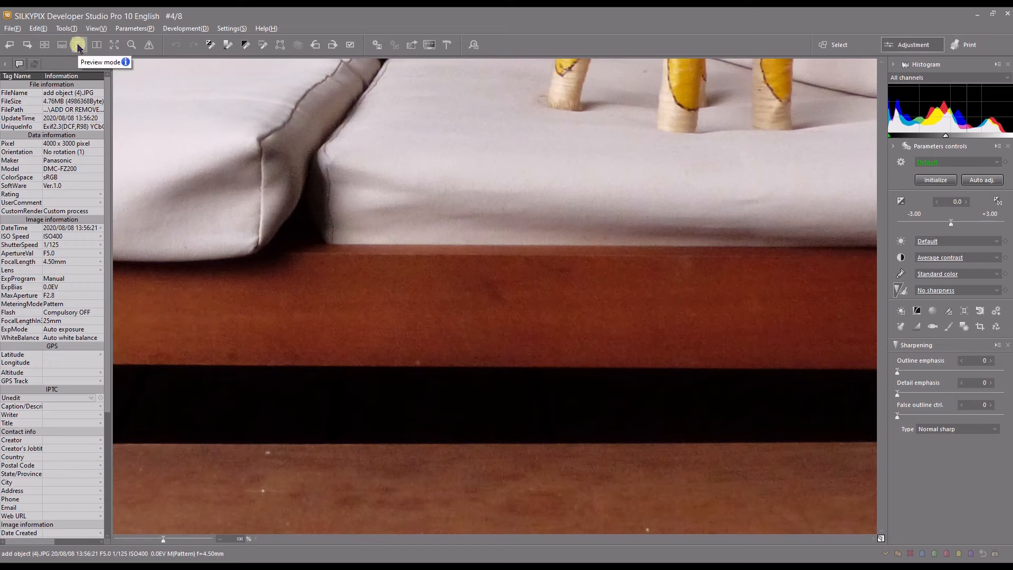
left_click(78, 46)
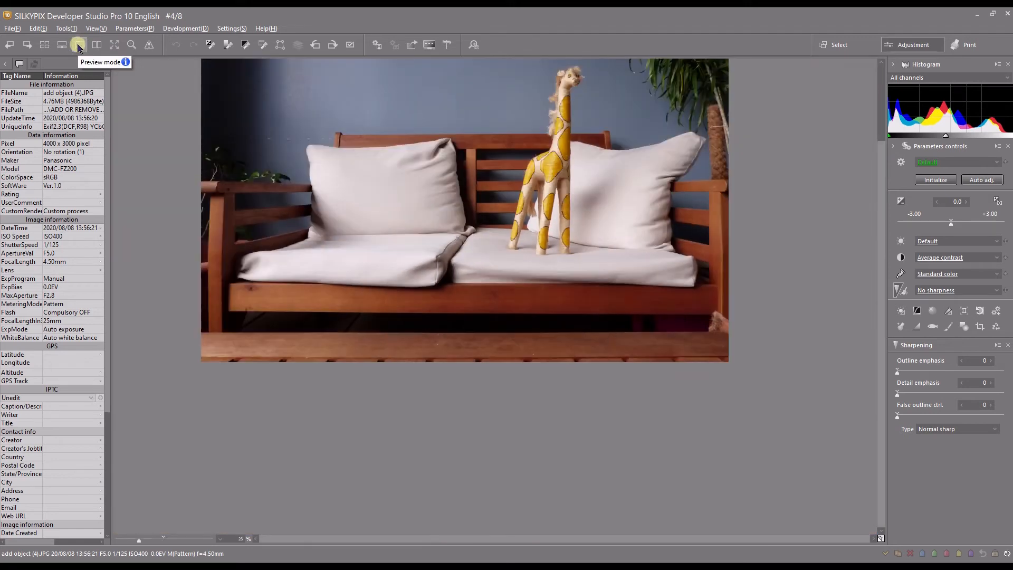
left_click_drag(318, 176, 324, 322)
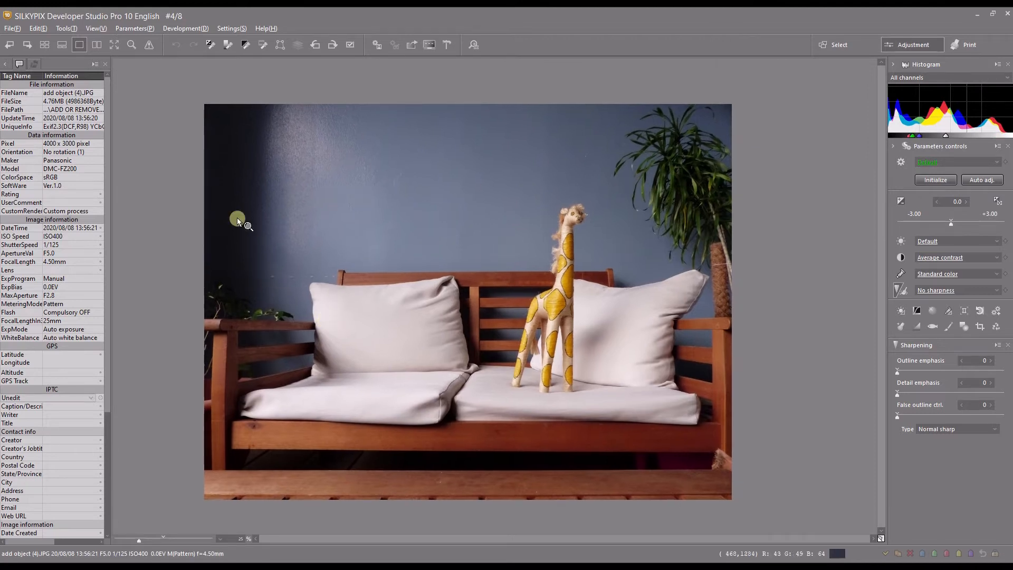
left_click(95, 47)
key("Right")
key("Right")
key("Right")
key("Right")
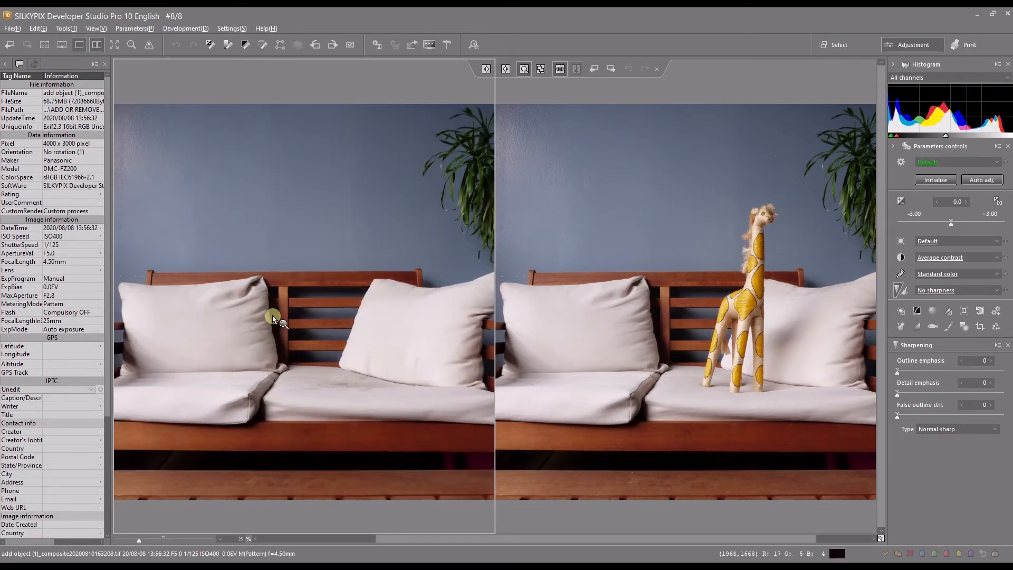
Examine the cushions and sofa in the composite against the original photo for removal artifacts, and return to the thumbnail view
left_click(540, 69)
scroll(541, 77, "up", 6)
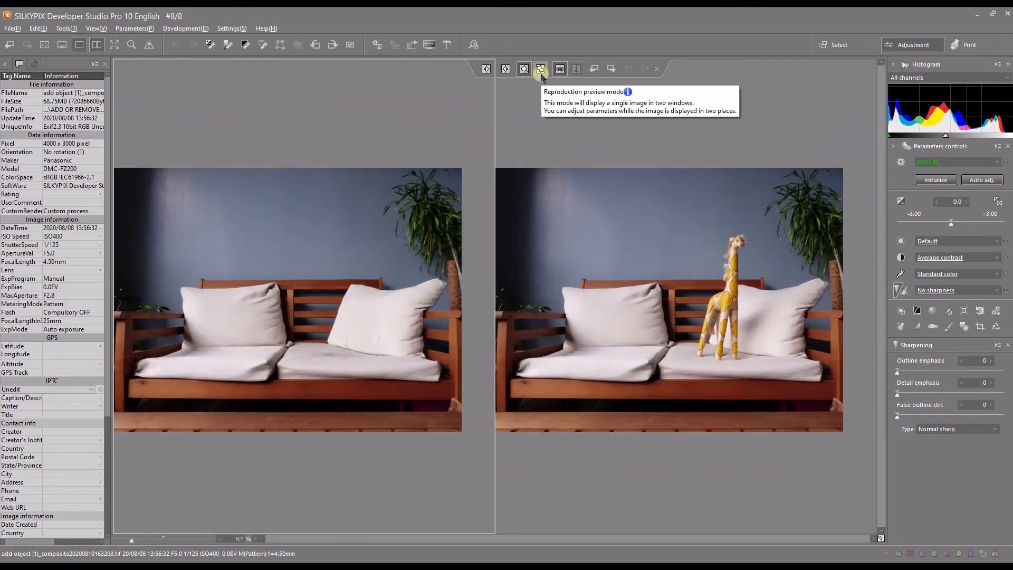
left_click_drag(342, 294, 664, 88)
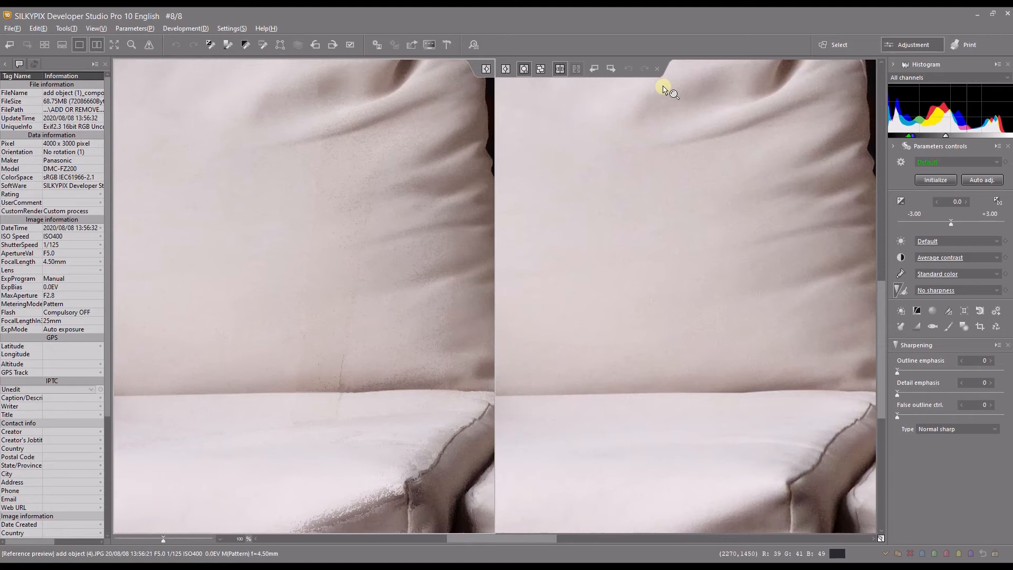
scroll(195, 374, "down", 1)
left_click(207, 379)
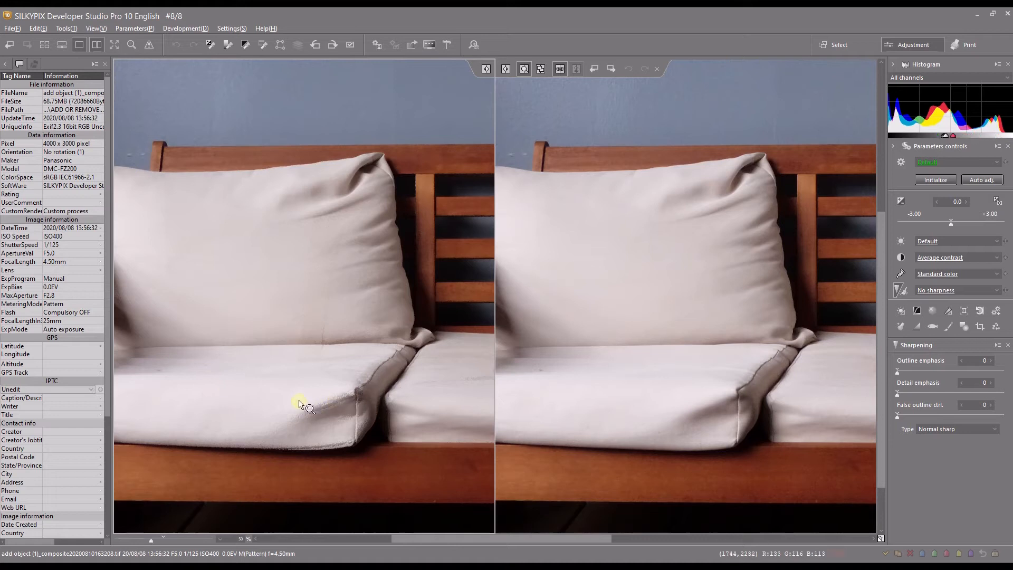
left_click_drag(337, 399, 152, 443)
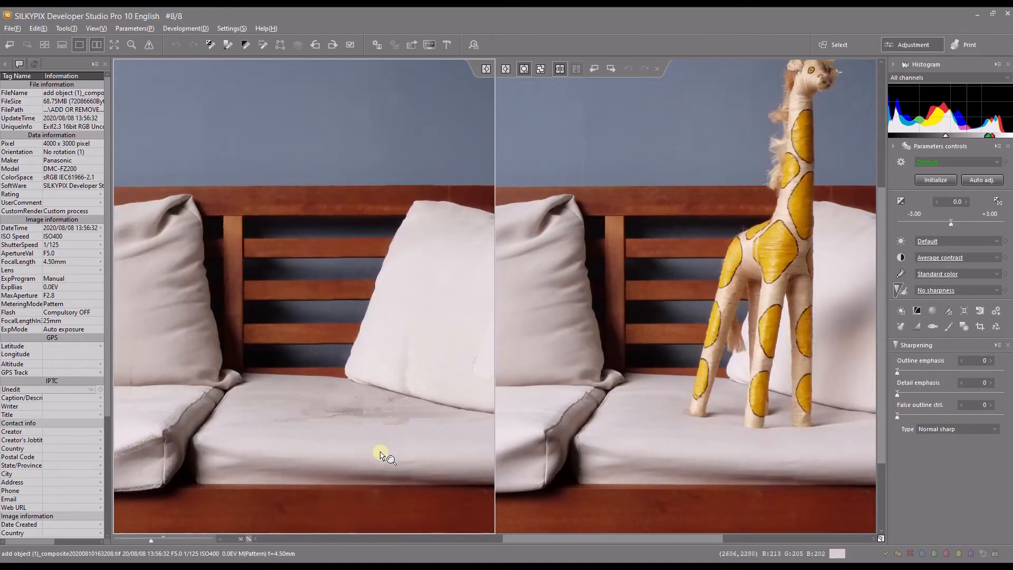
left_click_drag(380, 459, 276, 445)
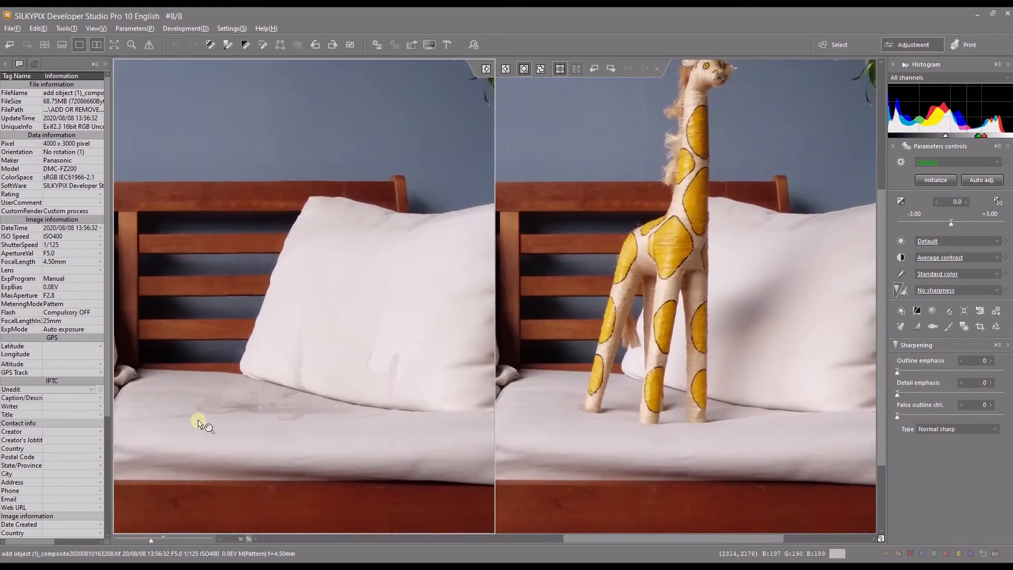
left_click_drag(198, 422, 307, 366)
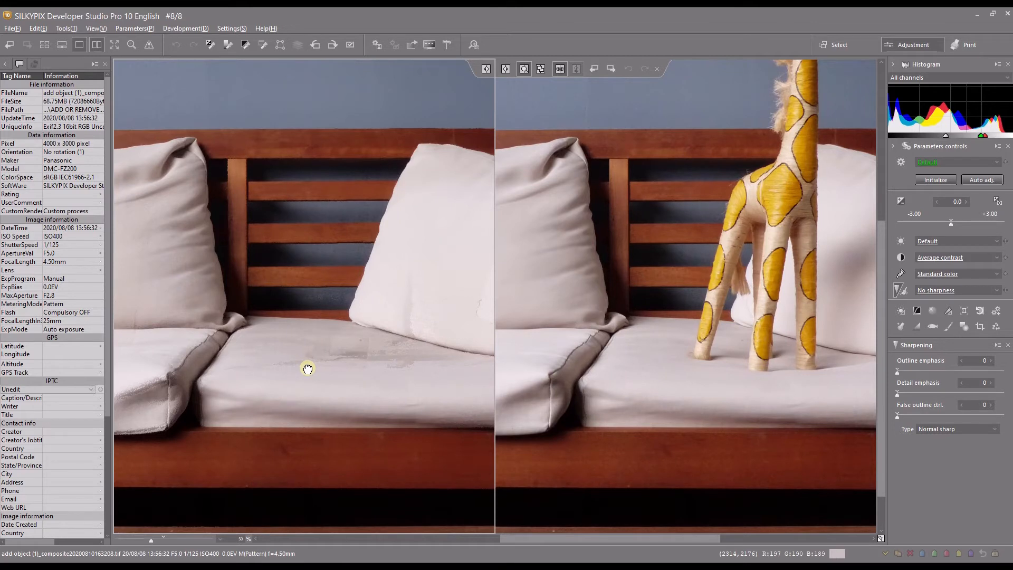
scroll(307, 367, "down", 2)
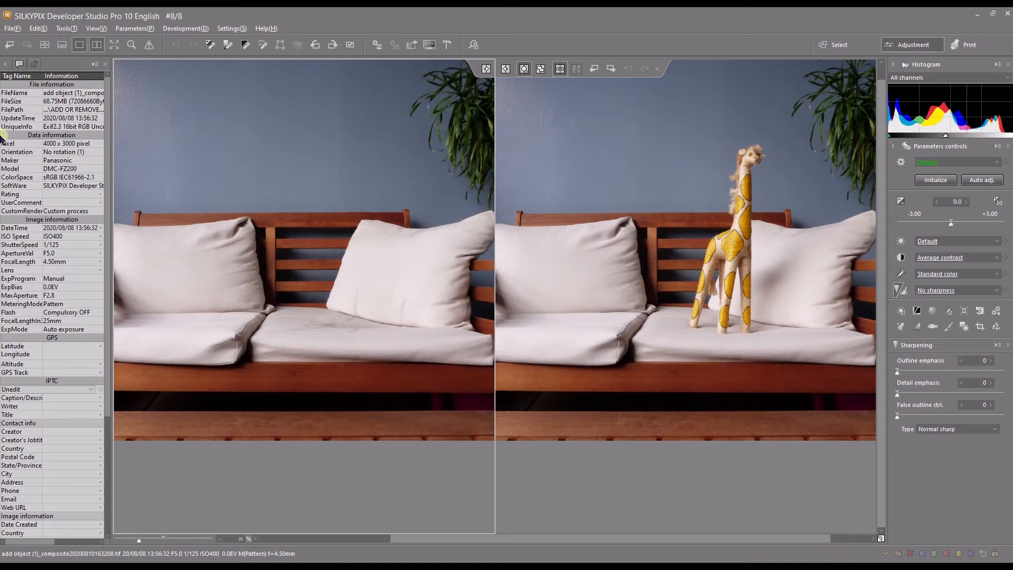
left_click(44, 46)
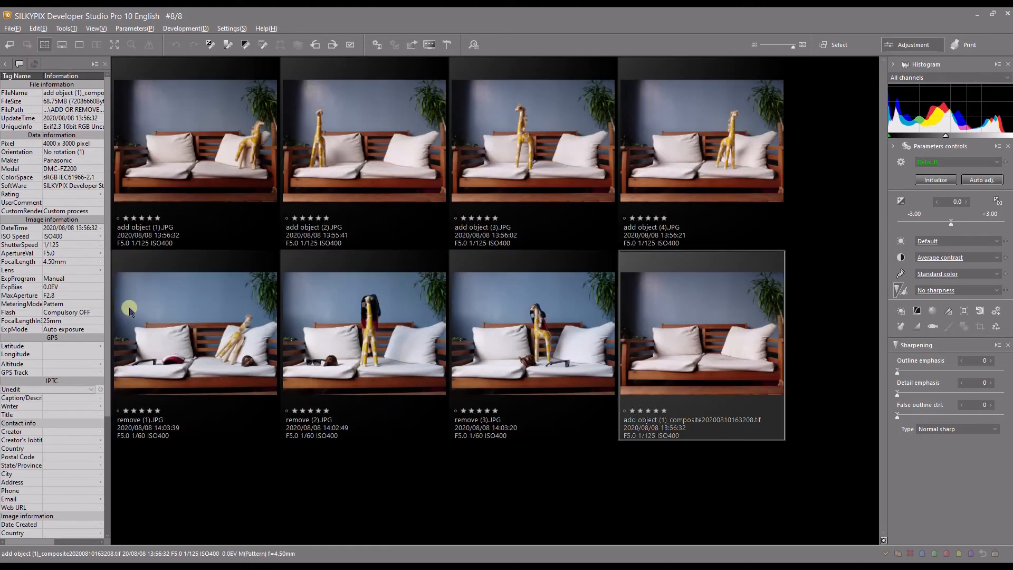
View the three "remove" photos one after another in preview to compare the object positions, and go back to the thumbnails
double_click(220, 347)
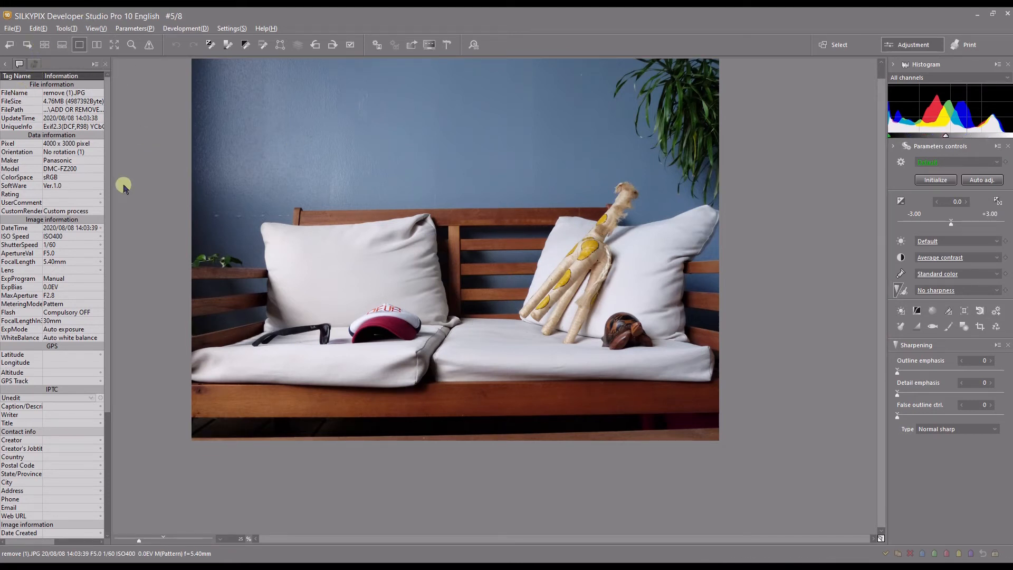
scroll(160, 248, "down", 1)
scroll(160, 247, "down", 1)
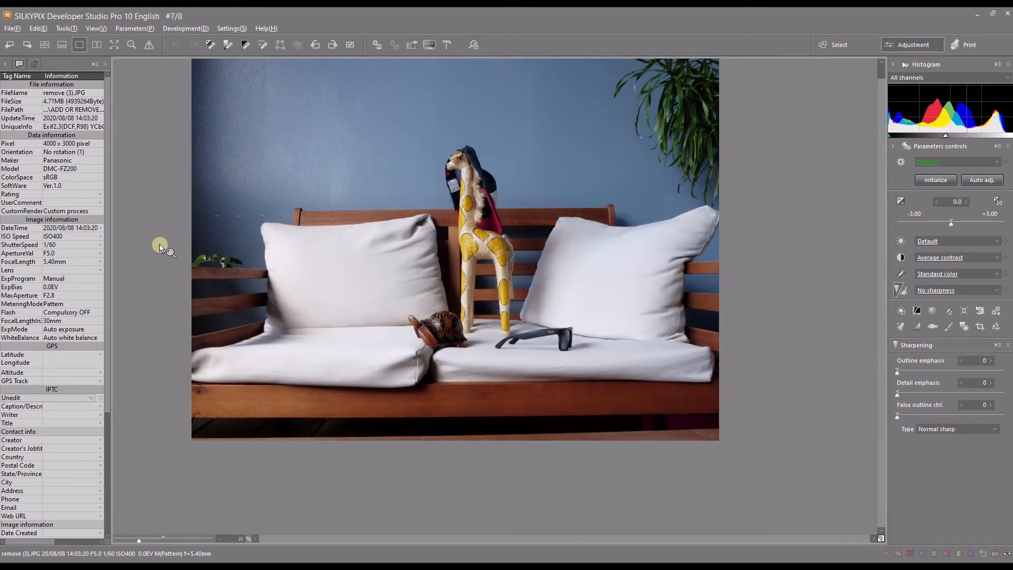
scroll(159, 248, "up", 2)
scroll(160, 248, "down", 2)
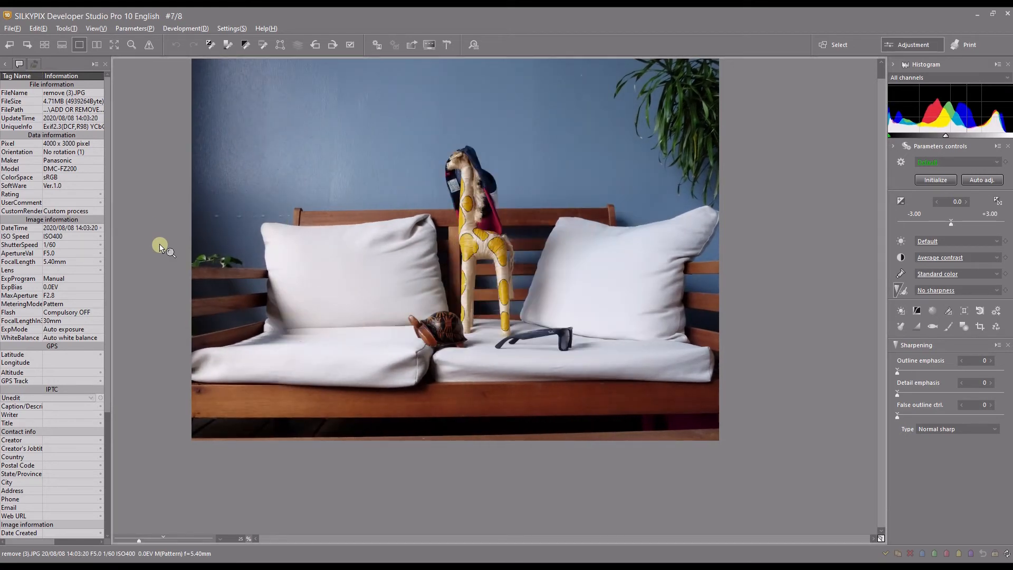
key("Left")
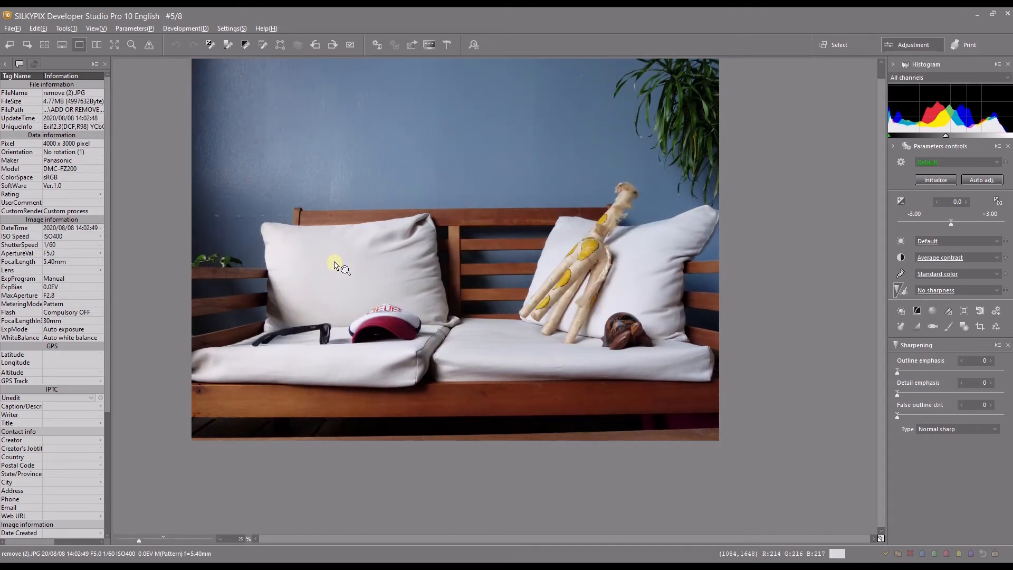
key("Right")
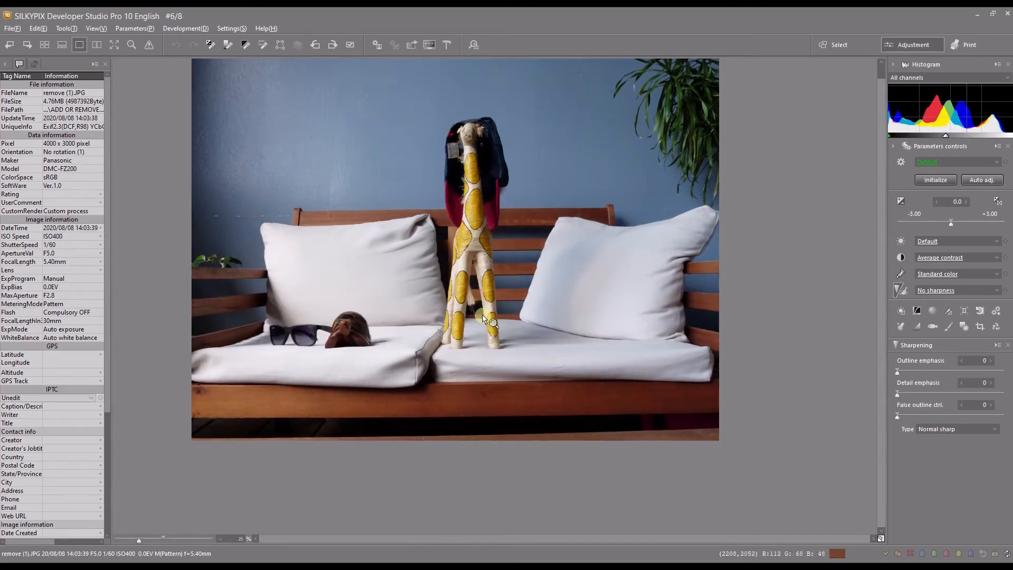
key("Left")
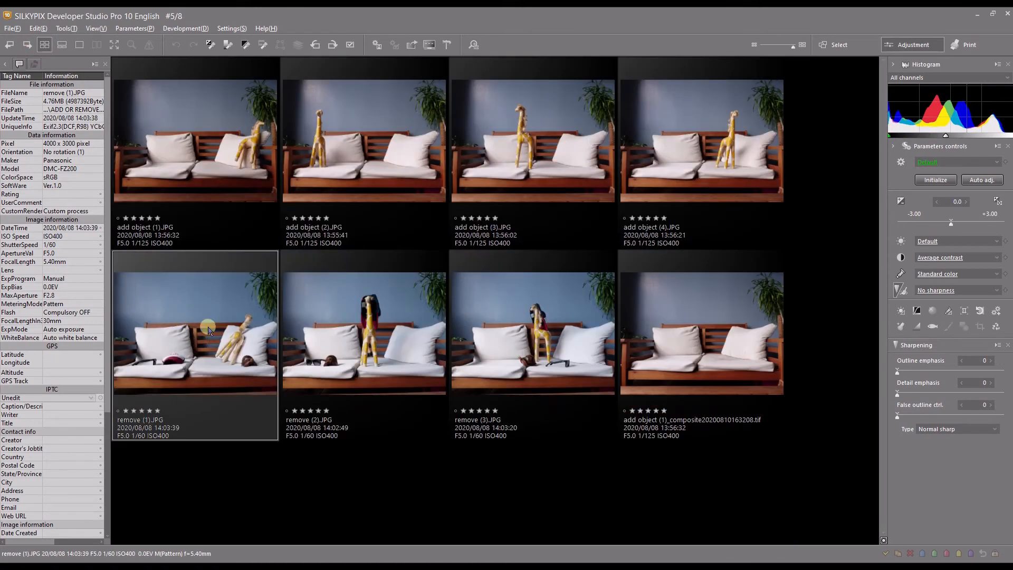
Try a Moving object removal composite of the three "remove" photos with the removal option set to Weak
left_click(161, 357)
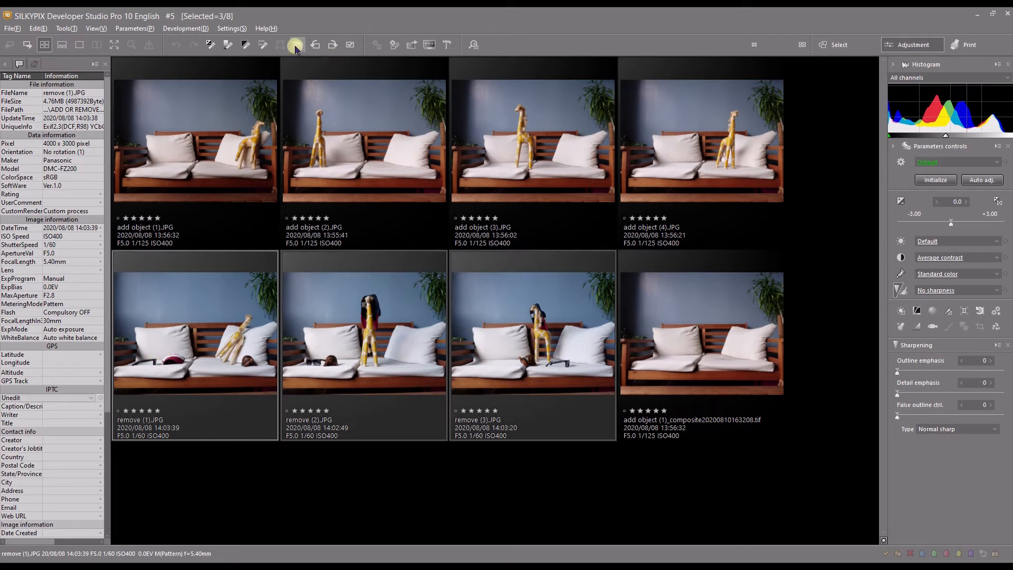
left_click(296, 46)
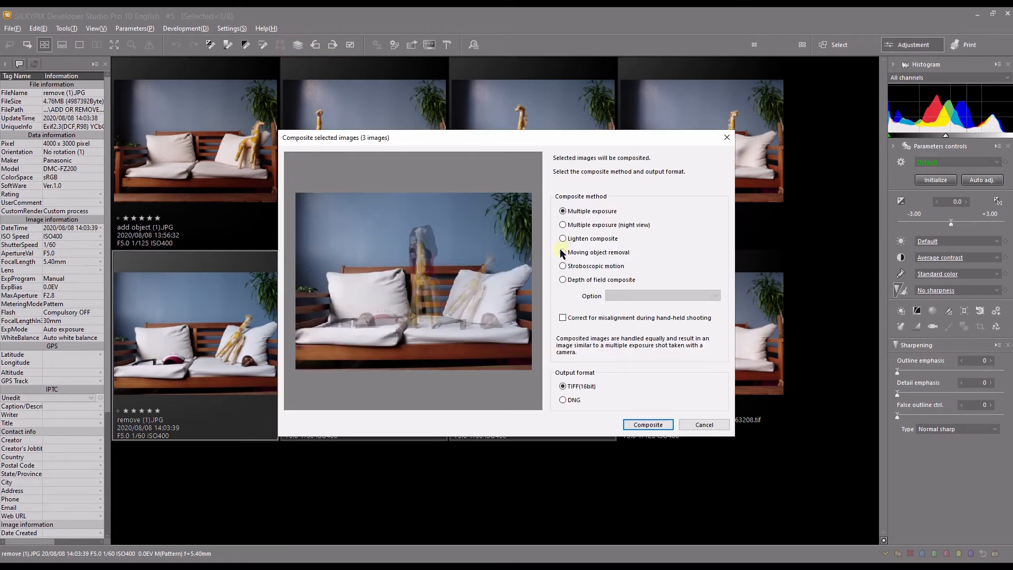
left_click(562, 252)
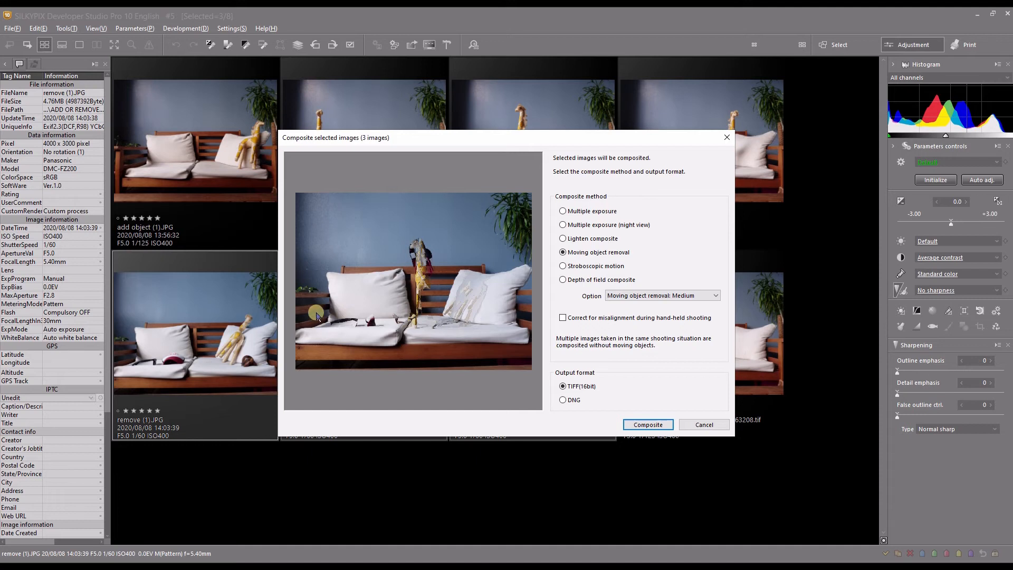
left_click(653, 296)
left_click(657, 305)
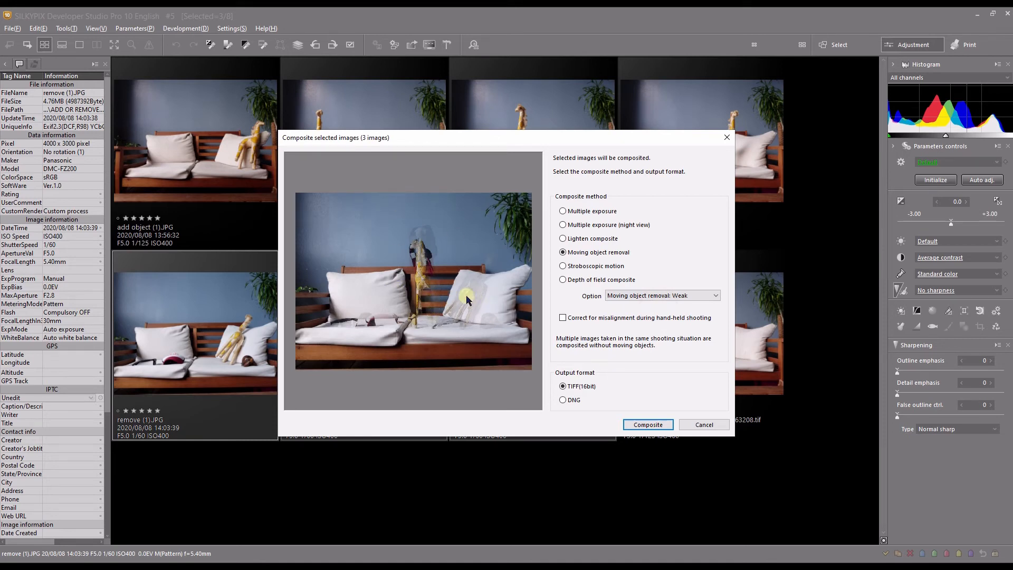
Try the removal composite at Medium strength with correction for misalignment during hand-held shooting enabled
left_click(633, 296)
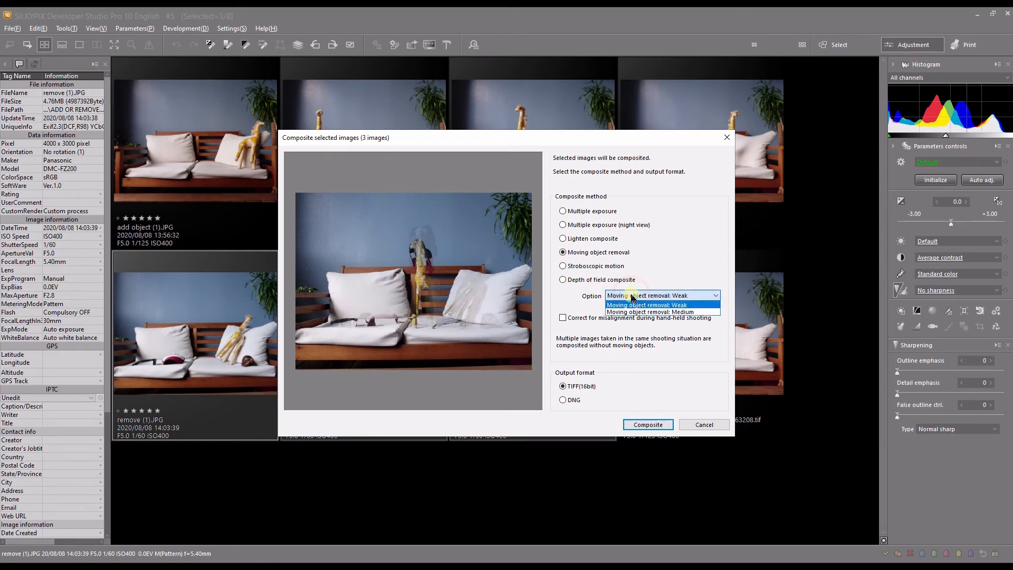
left_click(631, 312)
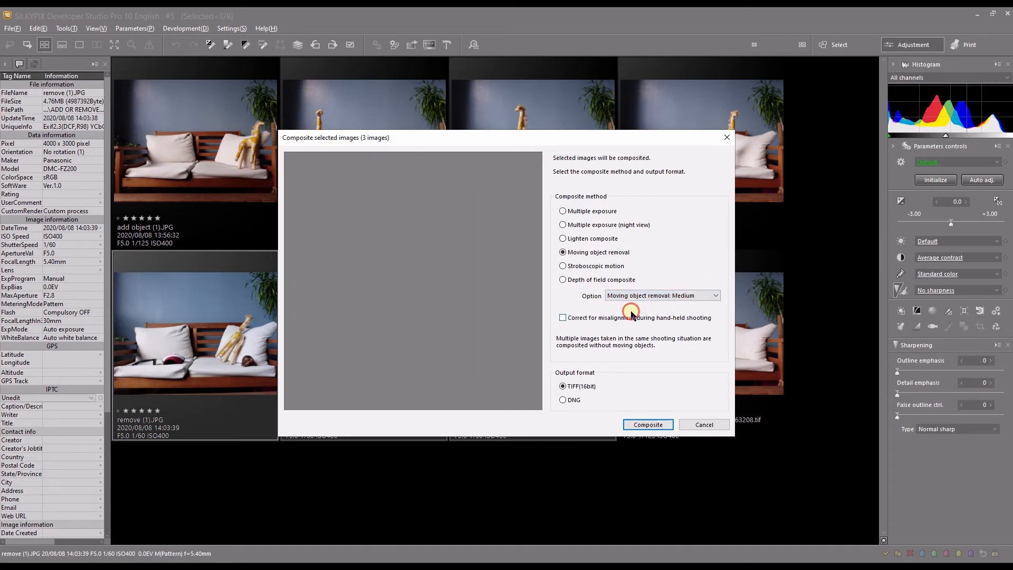
left_click(562, 317)
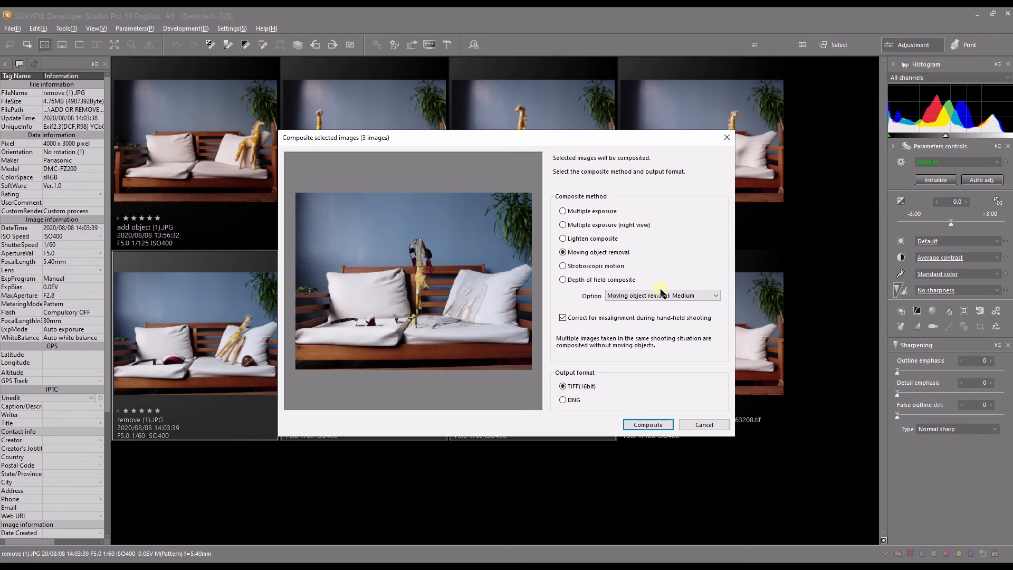
left_click(648, 424)
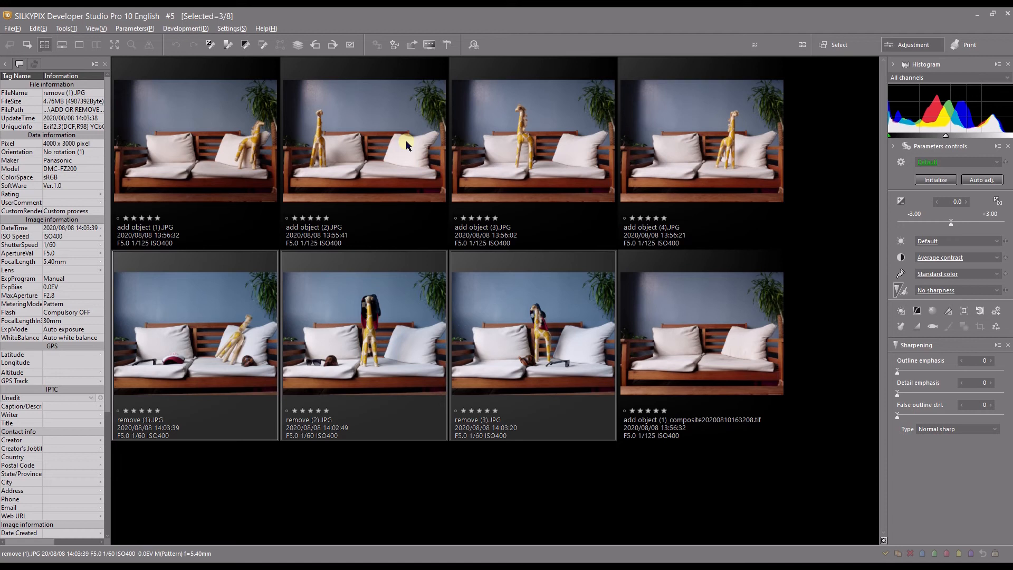
Composite the four "add object" photos with Stroboscopic motion at Medium composite strength, output as TIFF (16bit)
left_click(190, 145)
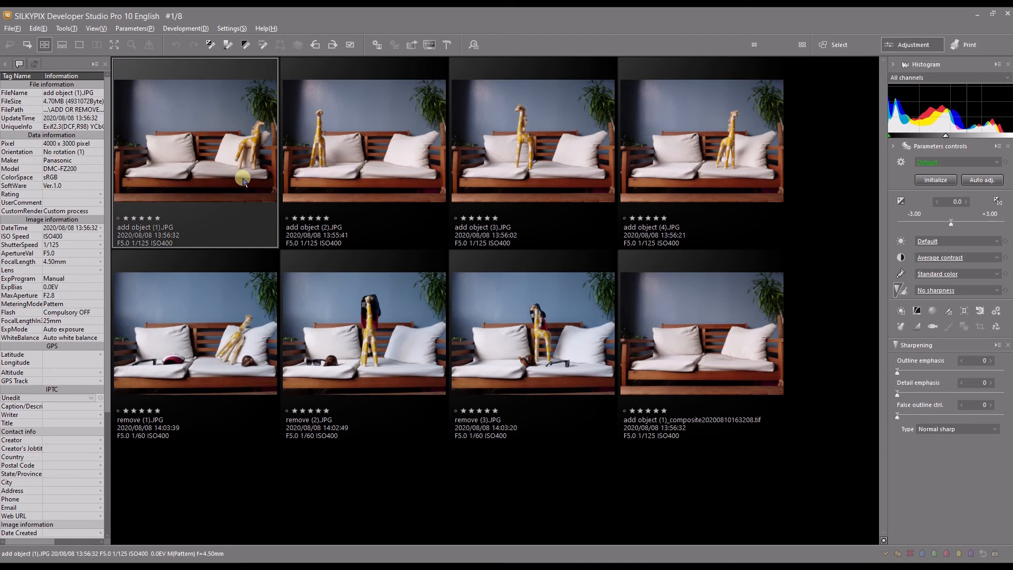
left_click(751, 150, "shift")
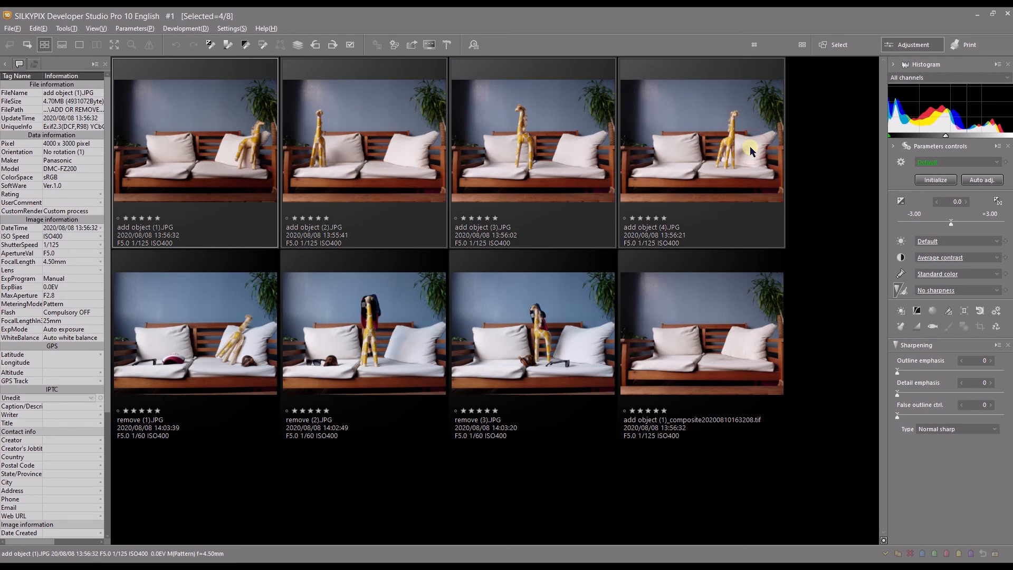
left_click(297, 43)
left_click(562, 266)
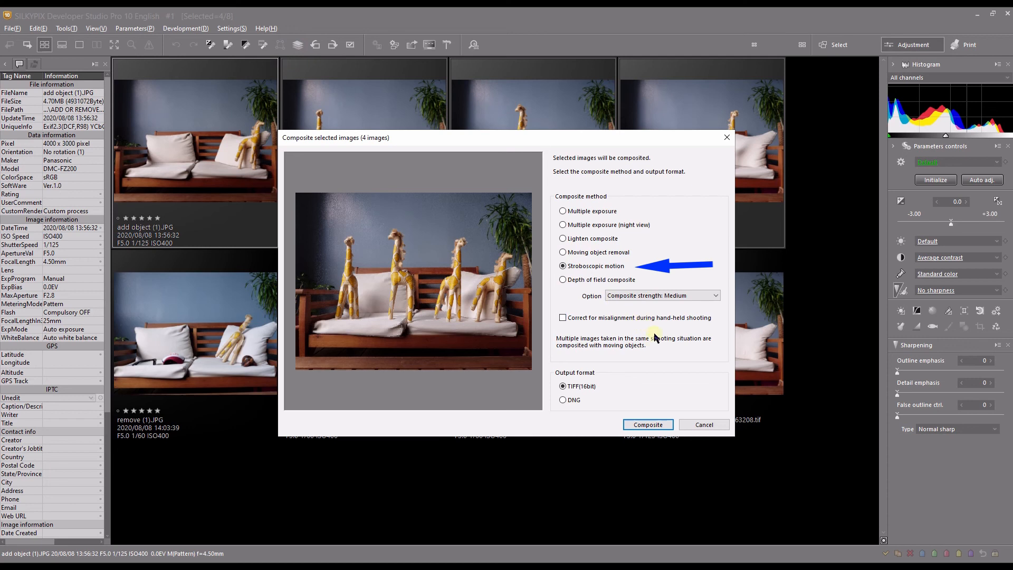
left_click(654, 295)
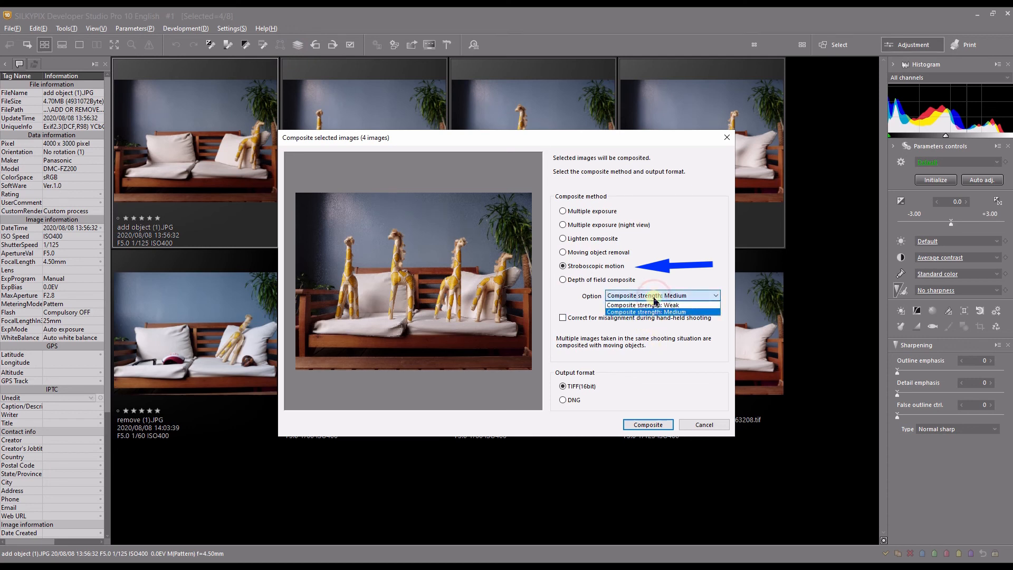
left_click(654, 302)
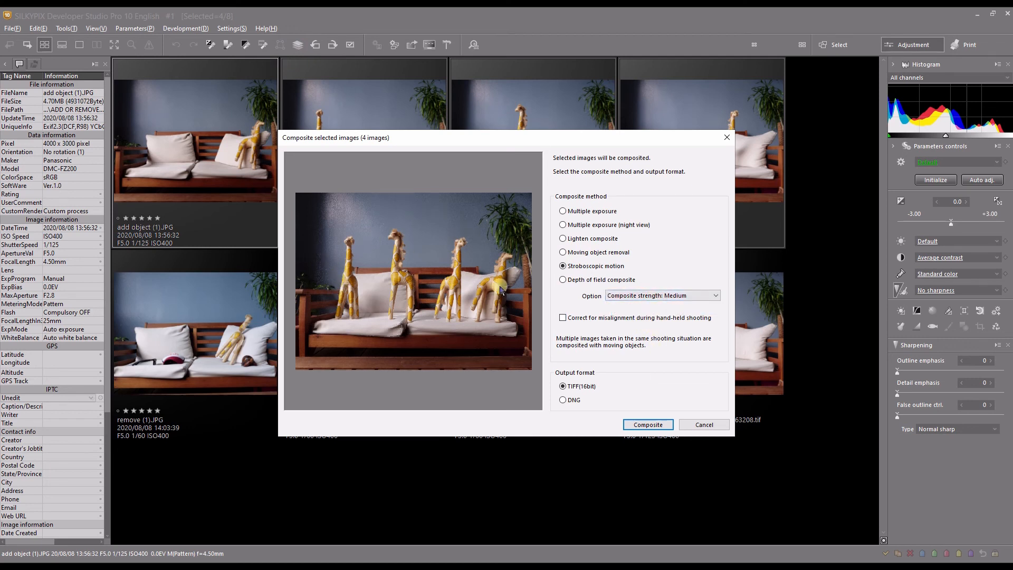
left_click(647, 424)
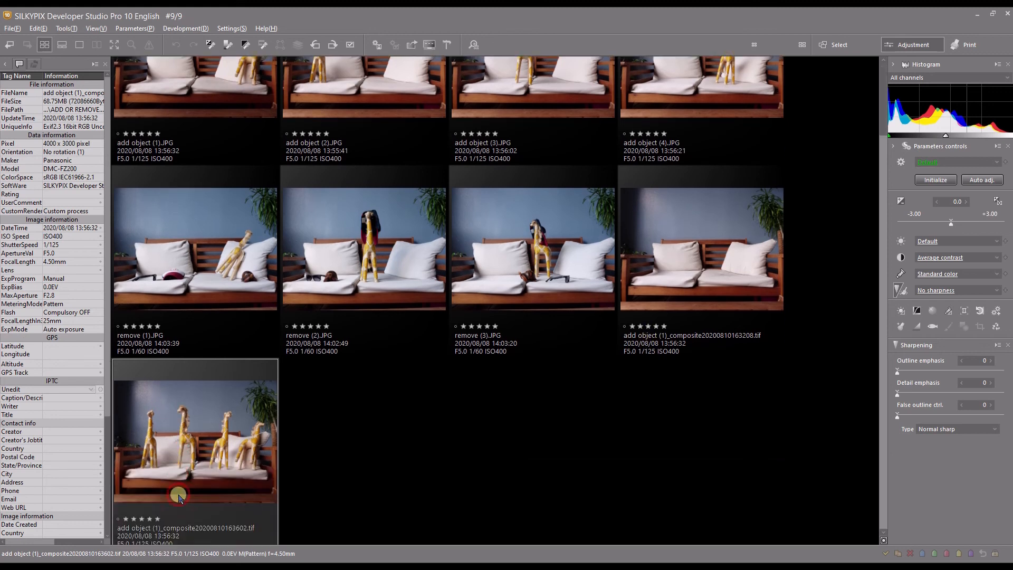
Open the stroboscopic motion composite in the preview and inspect the four giraffes on the sofa
left_click(178, 496)
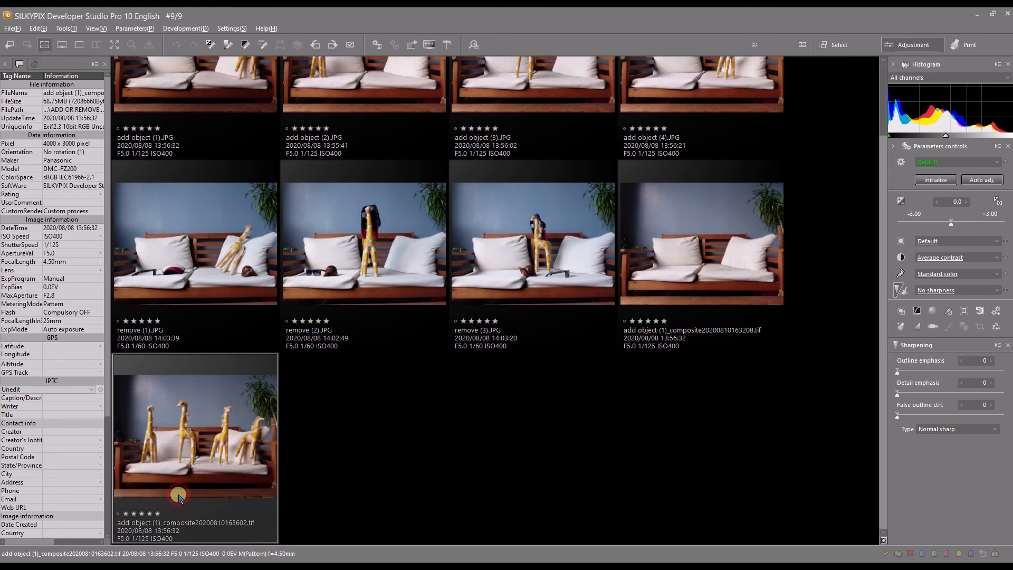
double_click(178, 496)
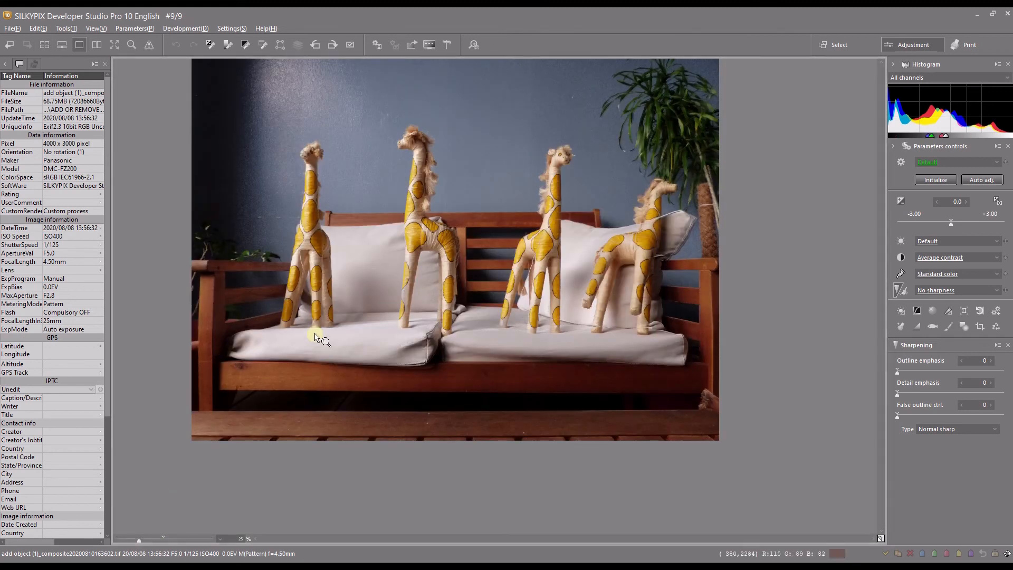
left_click_drag(314, 337, 317, 418)
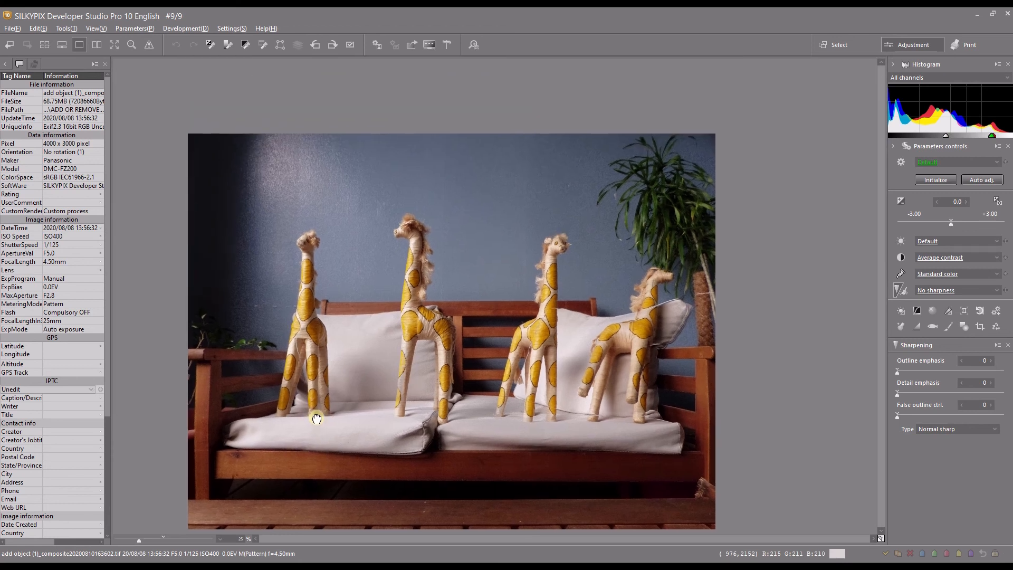